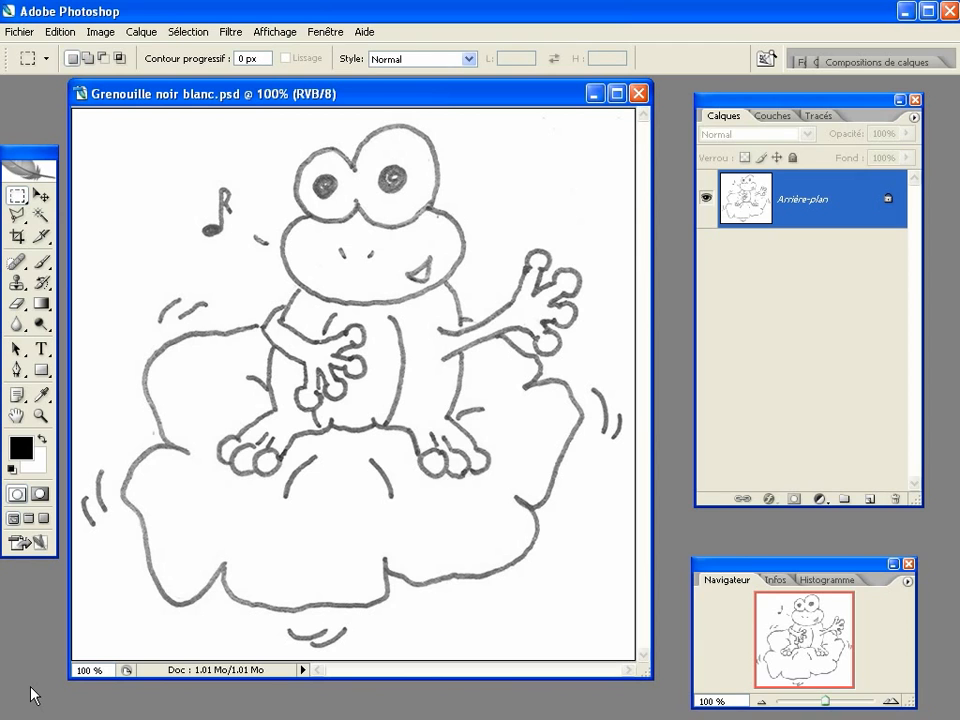
Select the frog's head, body, limbs and toes with the Magic Wand and mask a new layer with that selection.
click(41, 216)
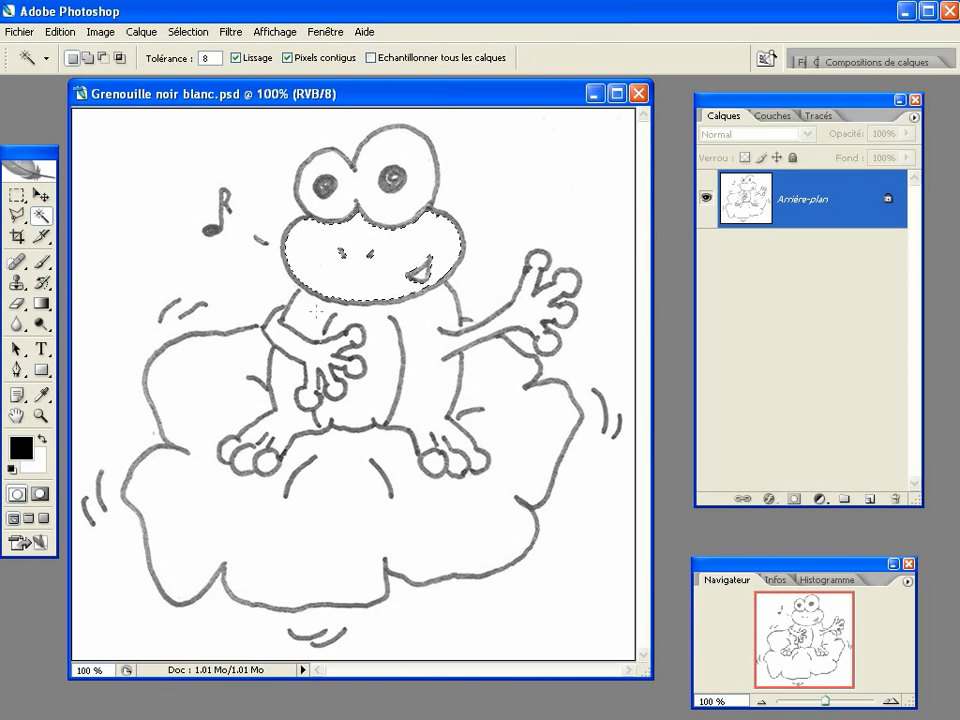
key(shift)
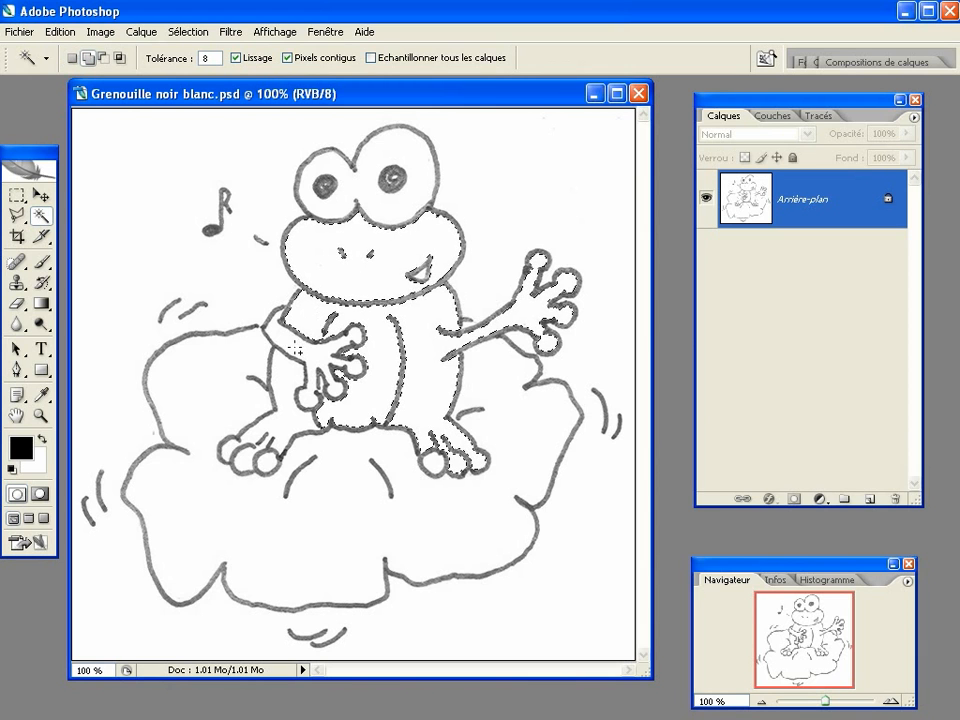
shift+click(285, 379)
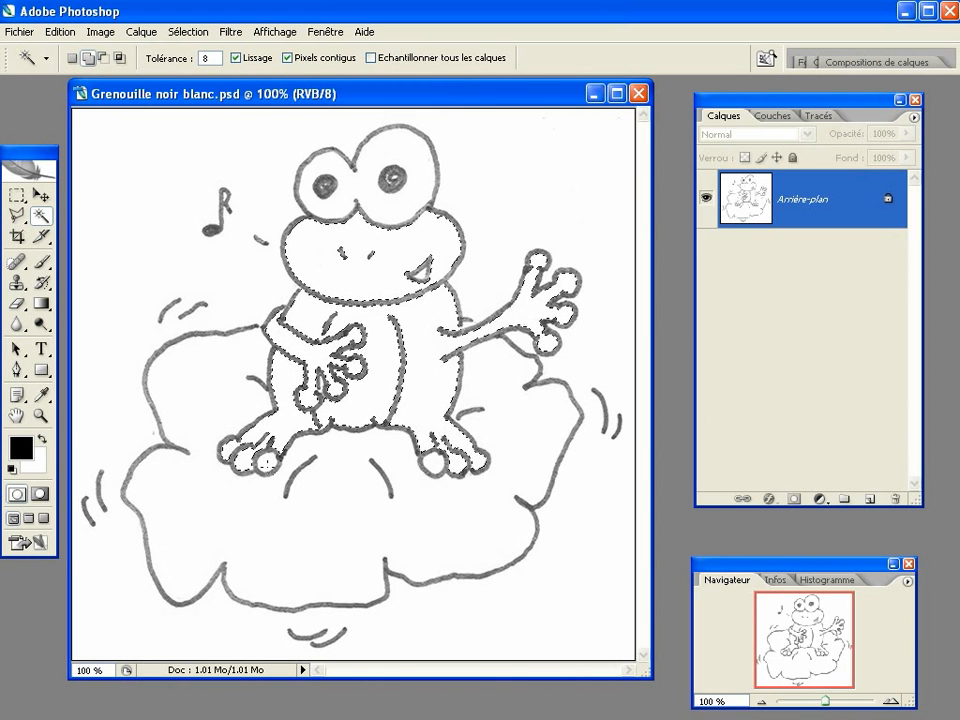
shift+click(267, 461)
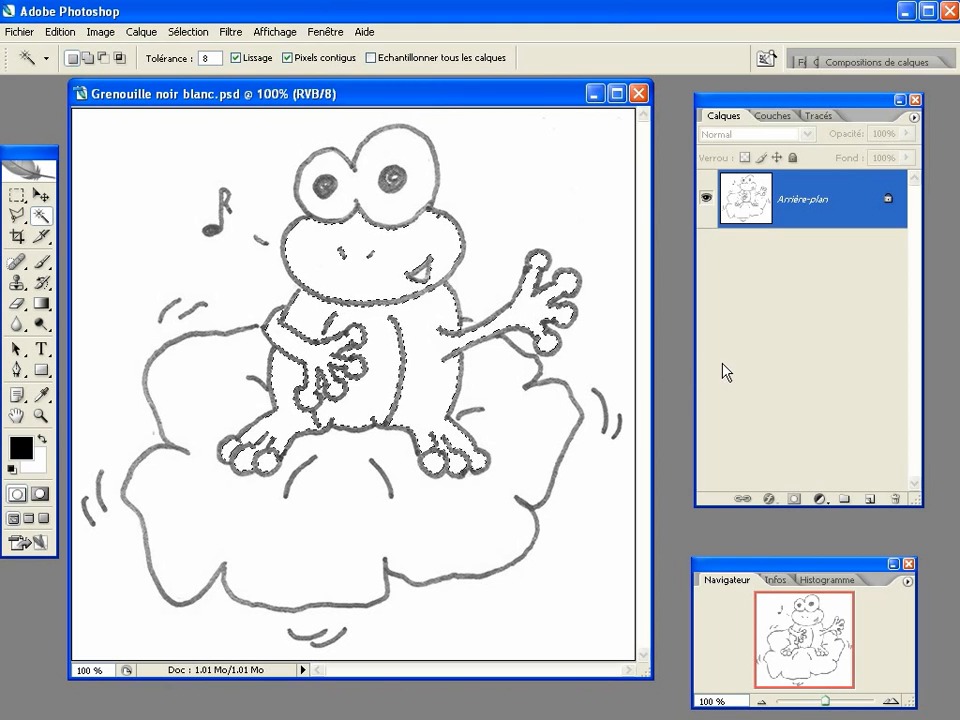
click(870, 499)
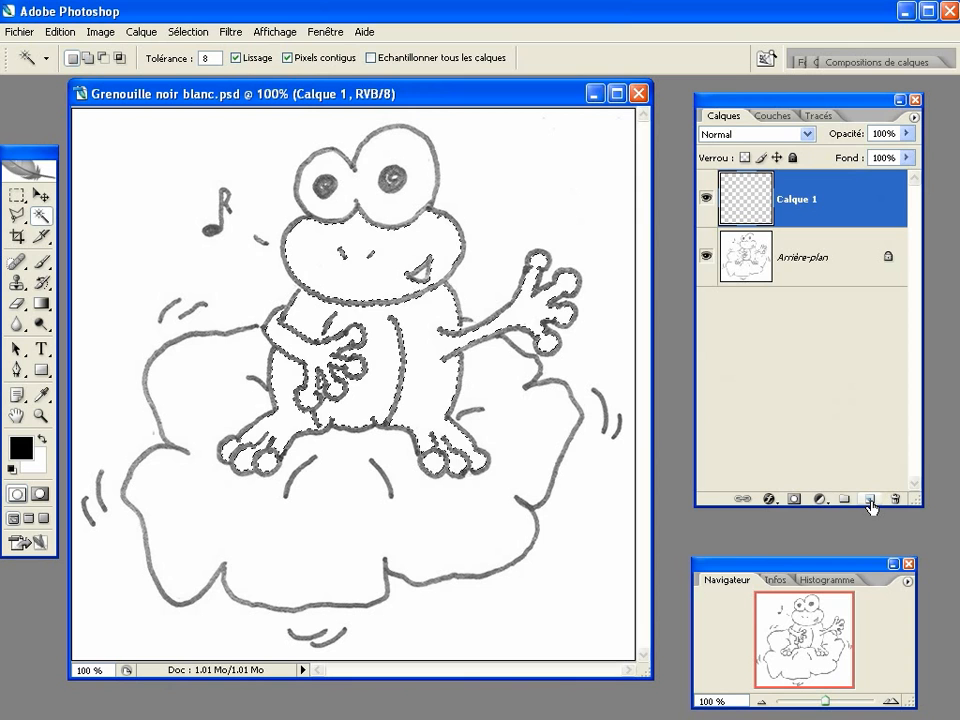
click(795, 499)
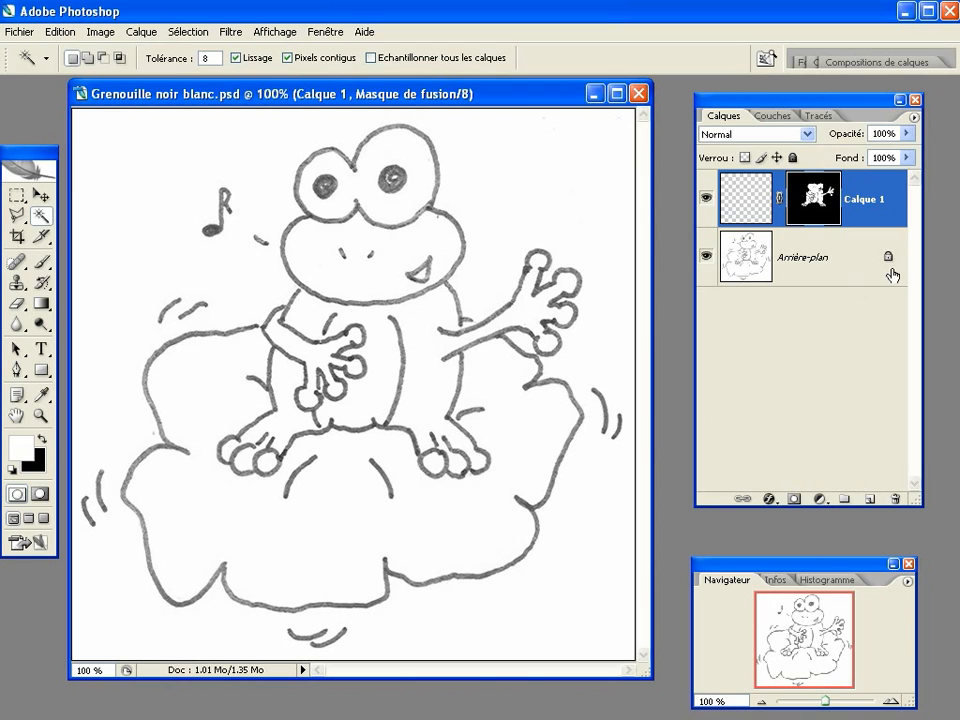
Fill the frog layer itself, not its mask, with the green foreground colour #5fdf5f.
click(745, 203)
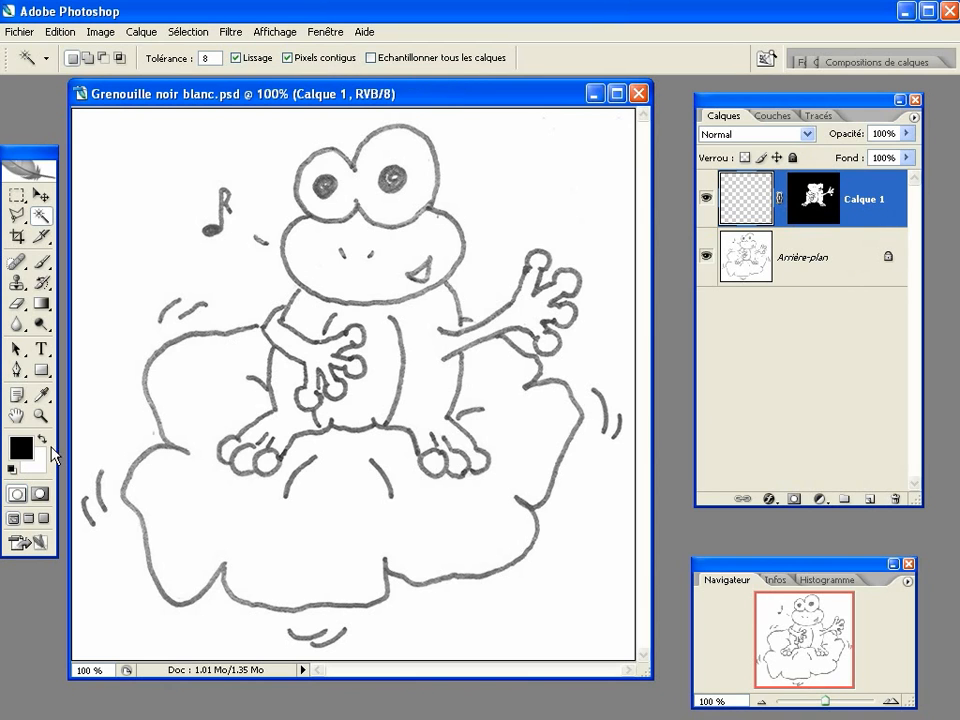
click(20, 450)
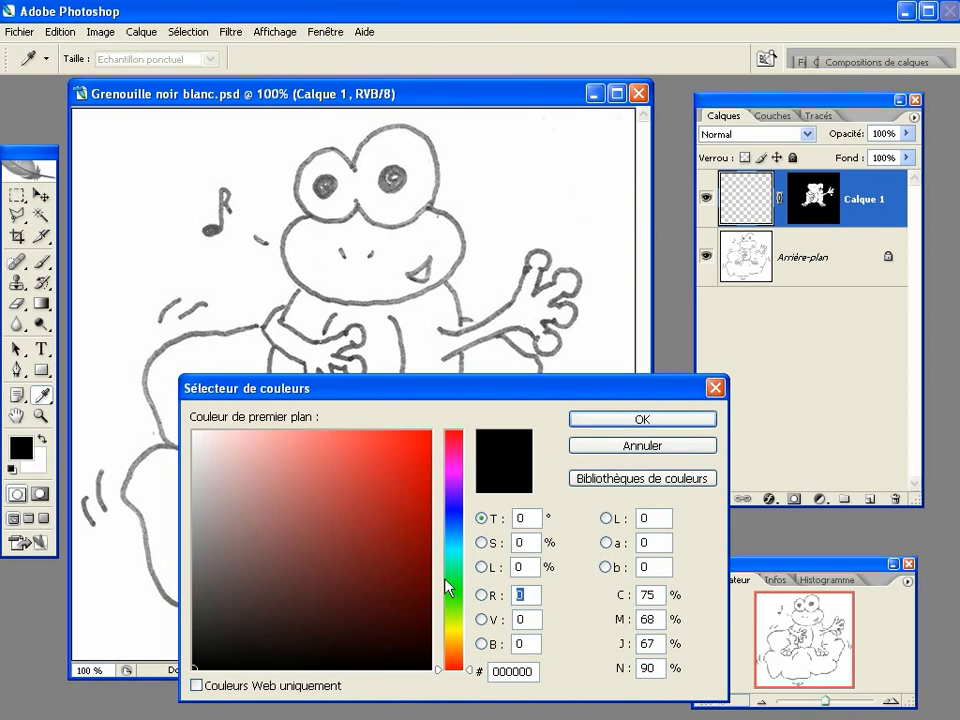
click(450, 590)
click(329, 461)
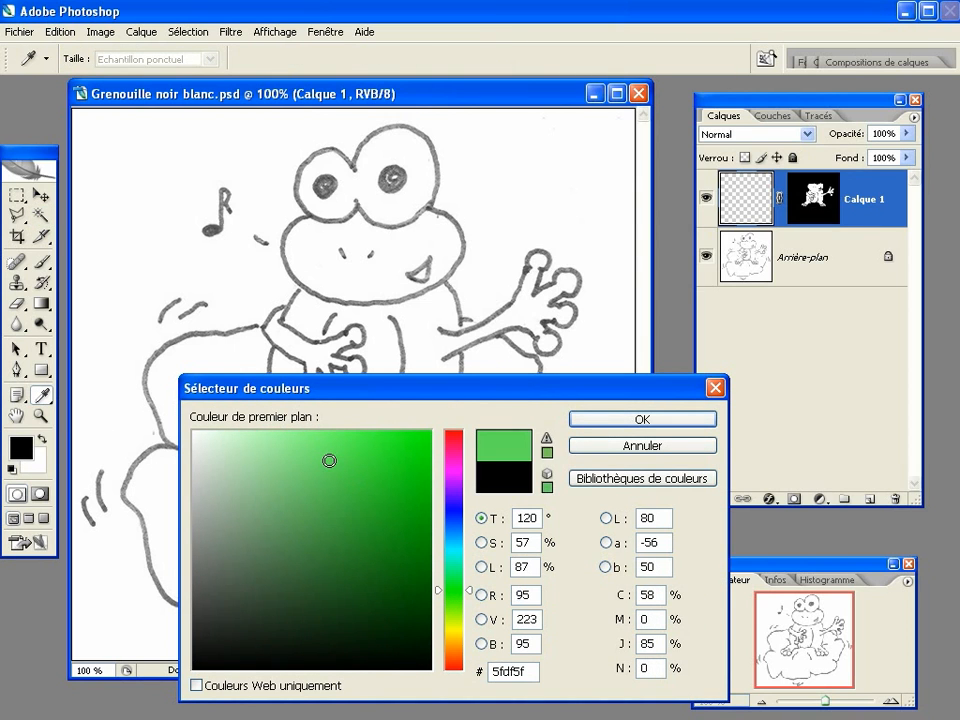
click(587, 420)
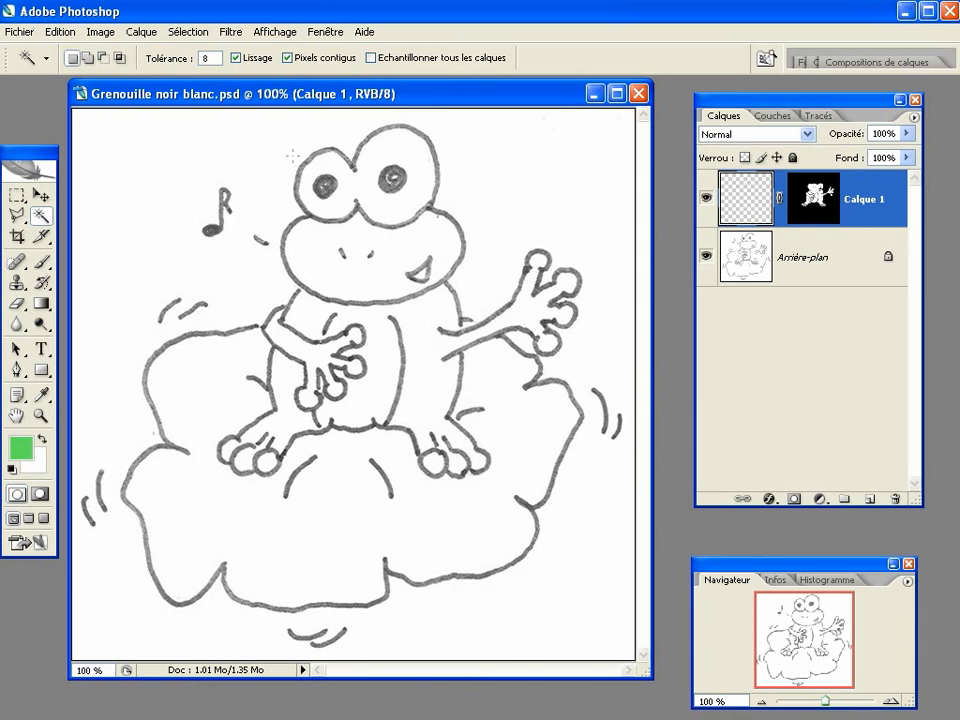
click(59, 31)
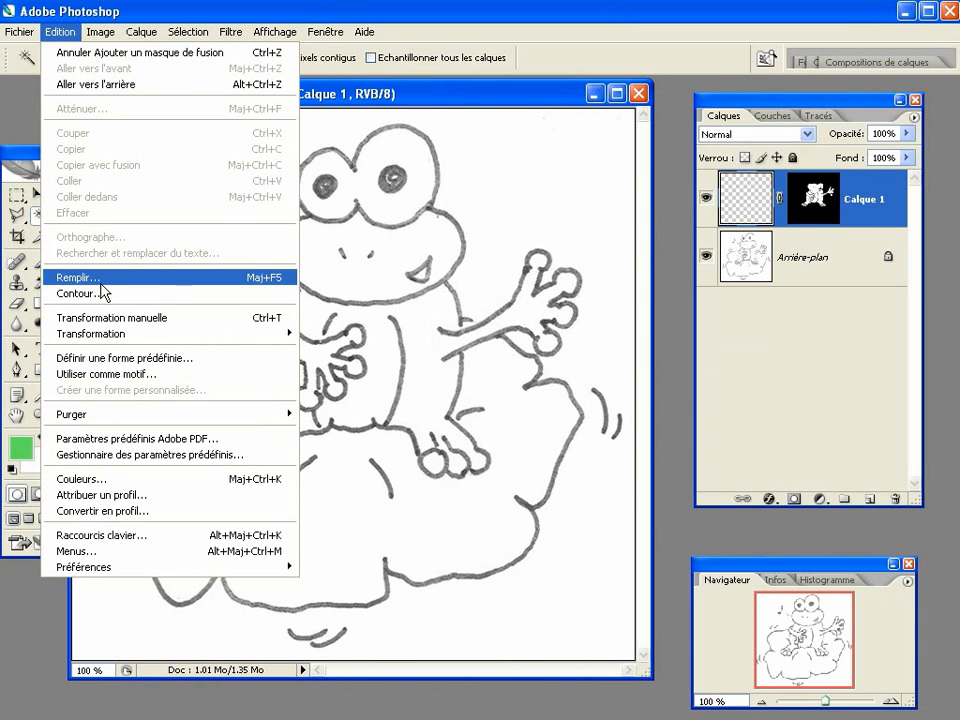
click(101, 284)
click(748, 177)
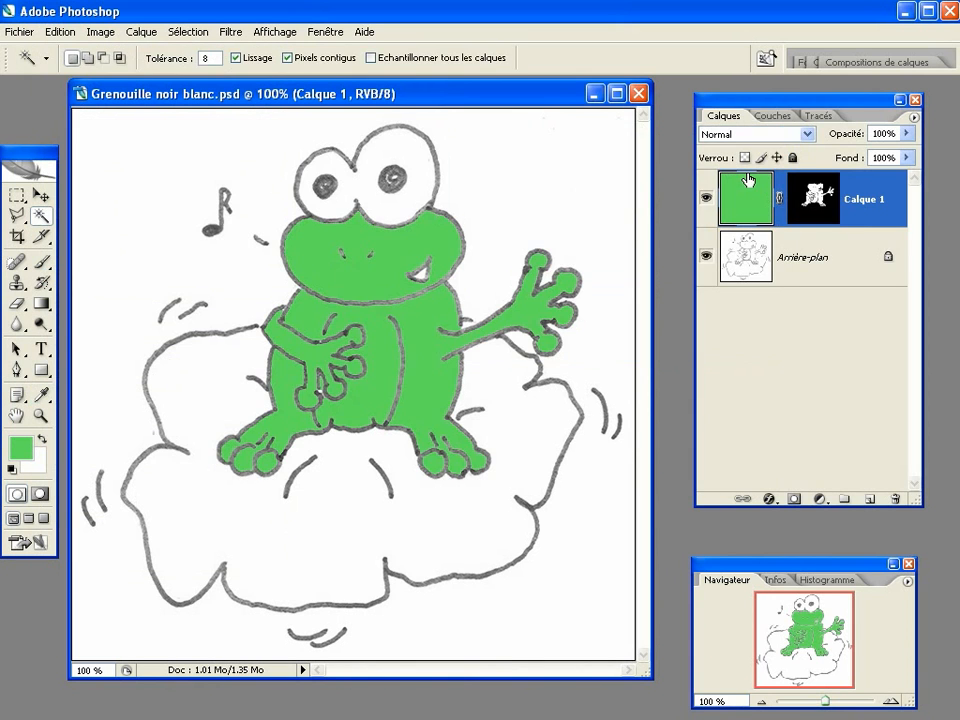
Select the cloud shape under the frog on the Arrière-plan layer and mask a new layer with that selection.
click(849, 262)
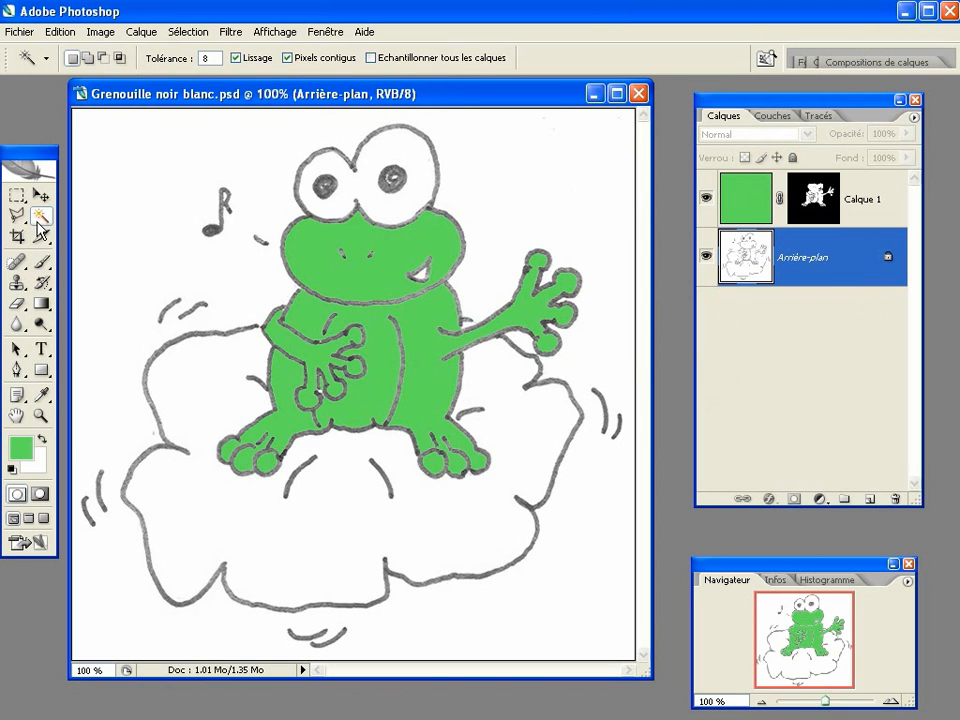
click(202, 396)
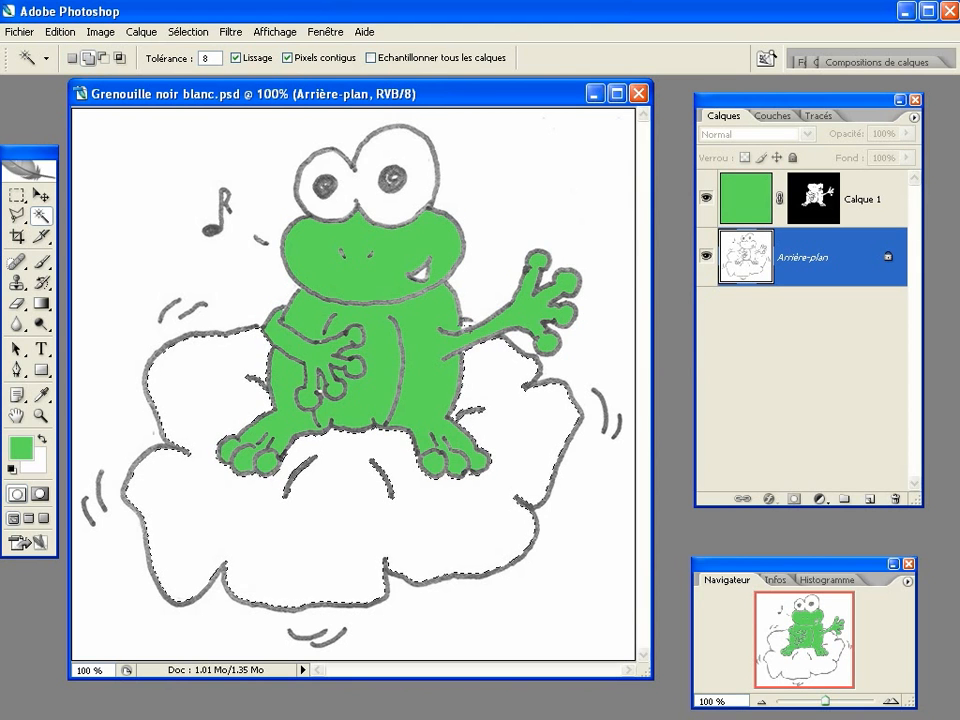
click(870, 499)
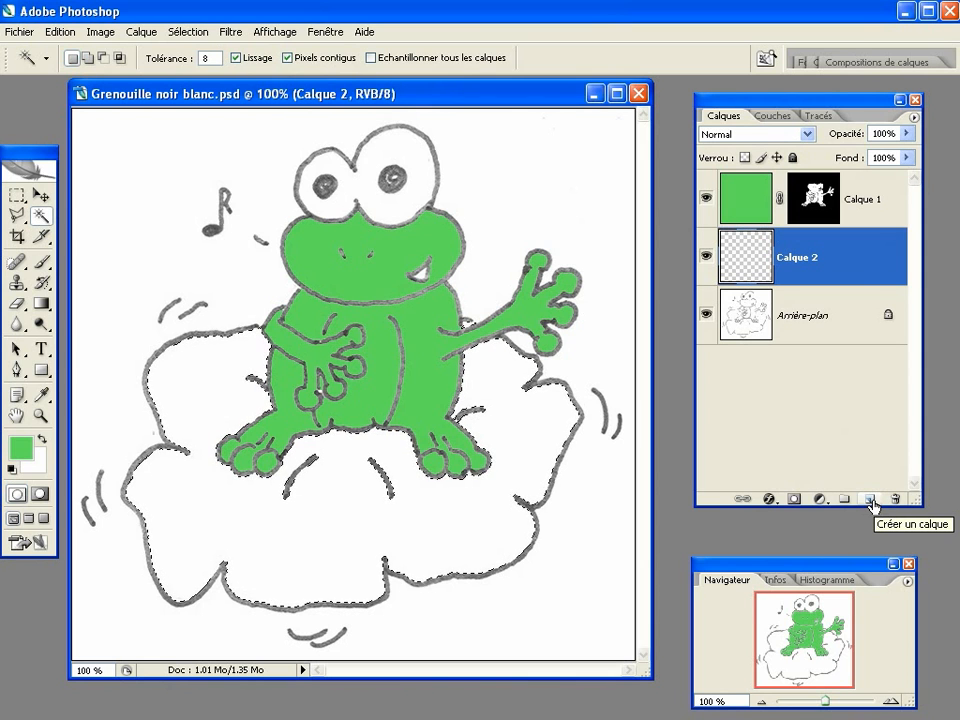
click(795, 498)
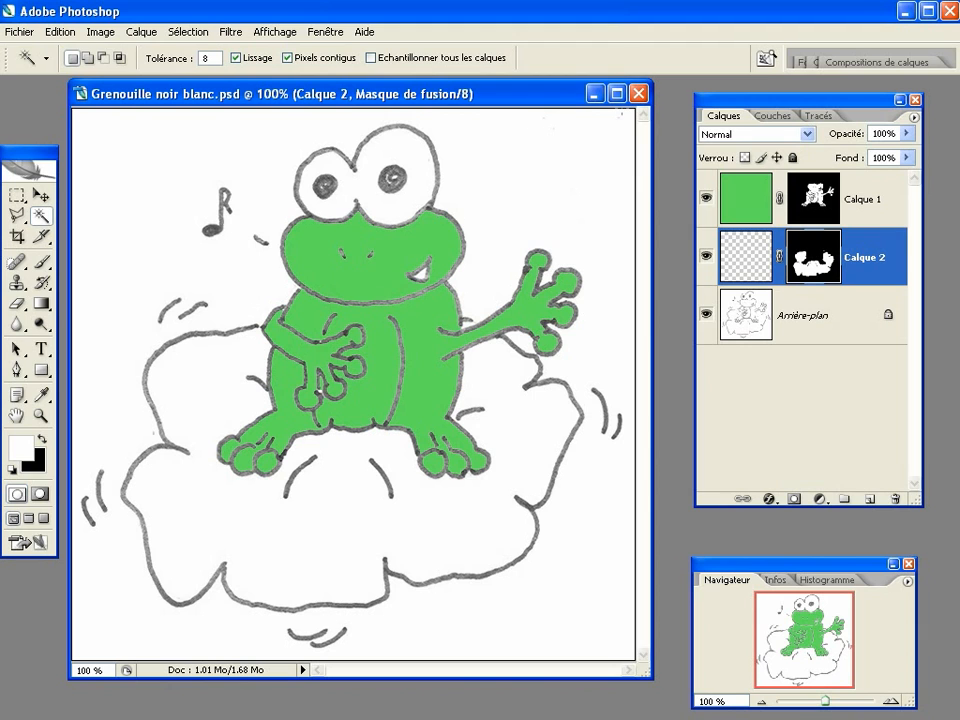
Fill the cloud layer itself with the red foreground colour #f45656 in Normal mode at 100% opacity.
click(757, 259)
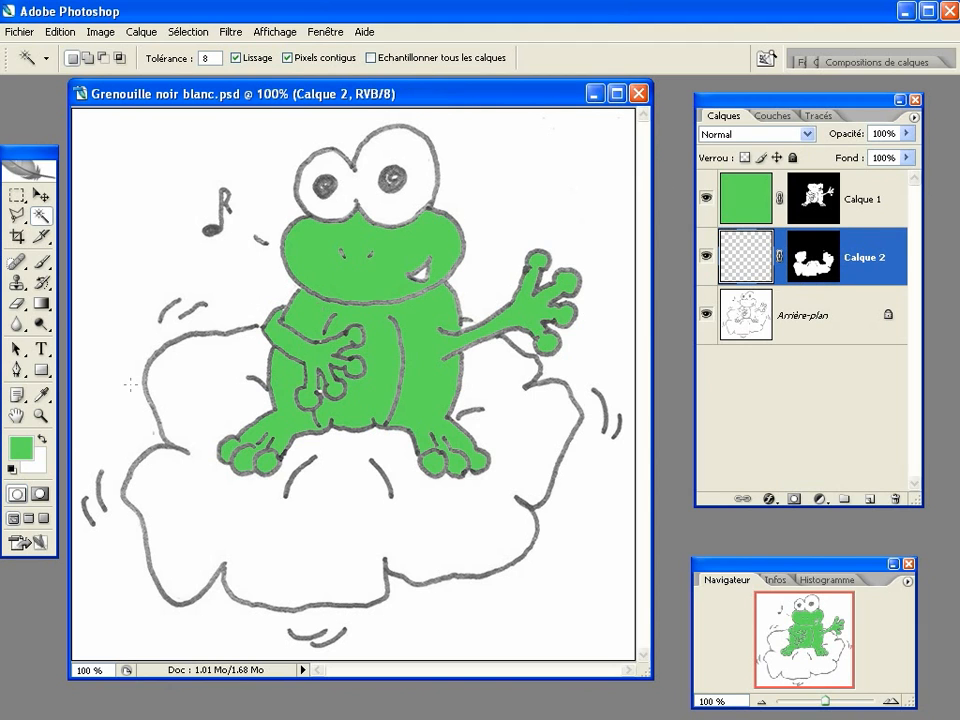
click(22, 447)
click(449, 447)
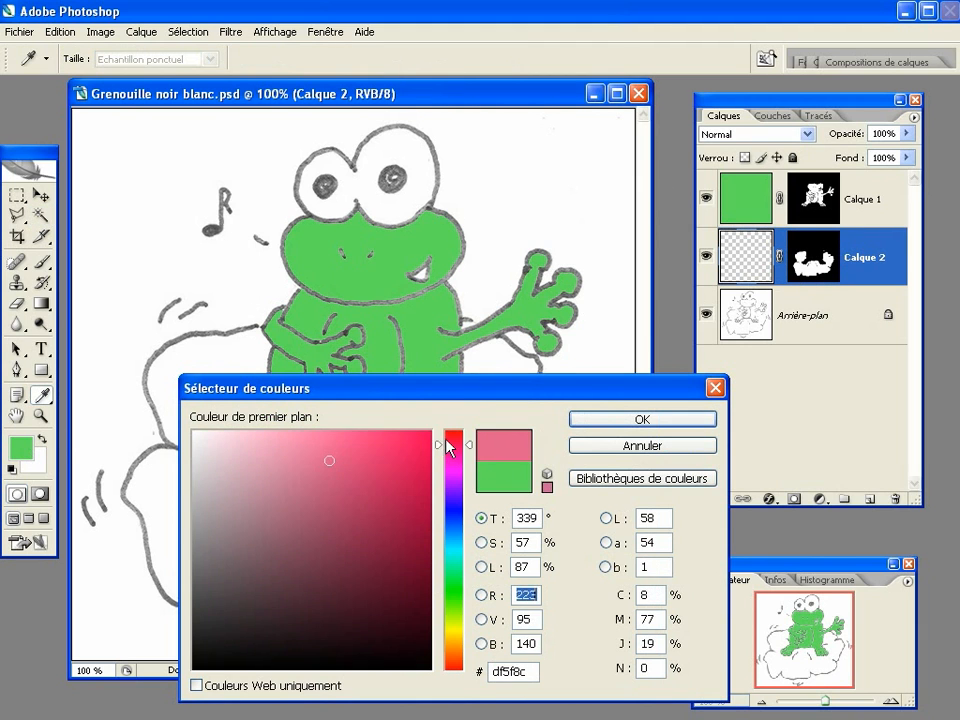
drag(449, 447, 449, 429)
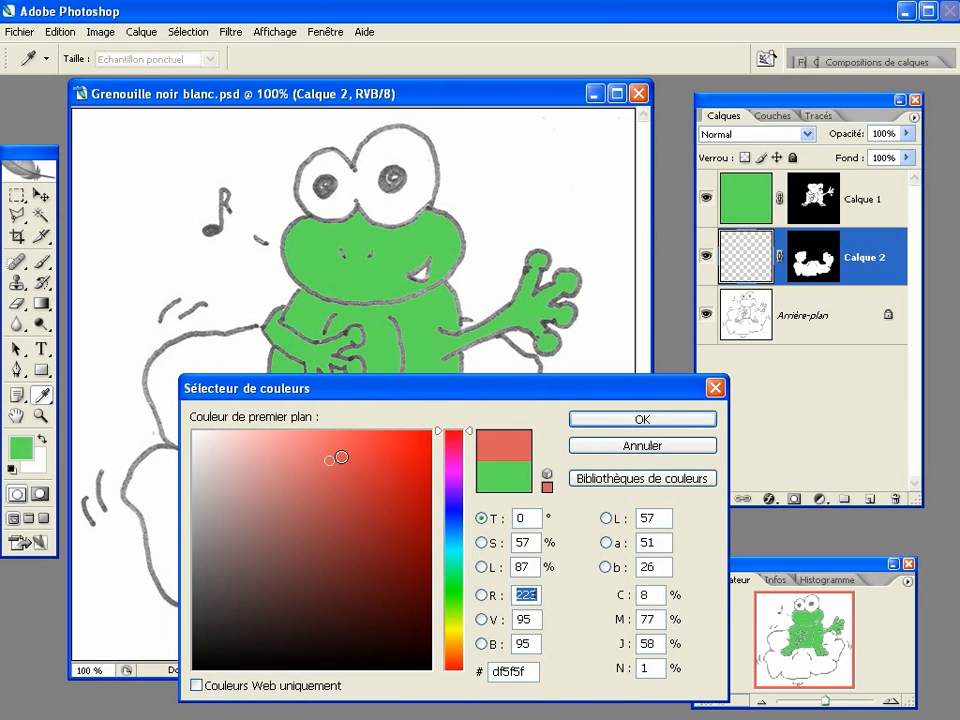
mouse_move(341, 457)
mouse_down()
mouse_move(356, 441)
mouse_move(348, 440)
mouse_up()
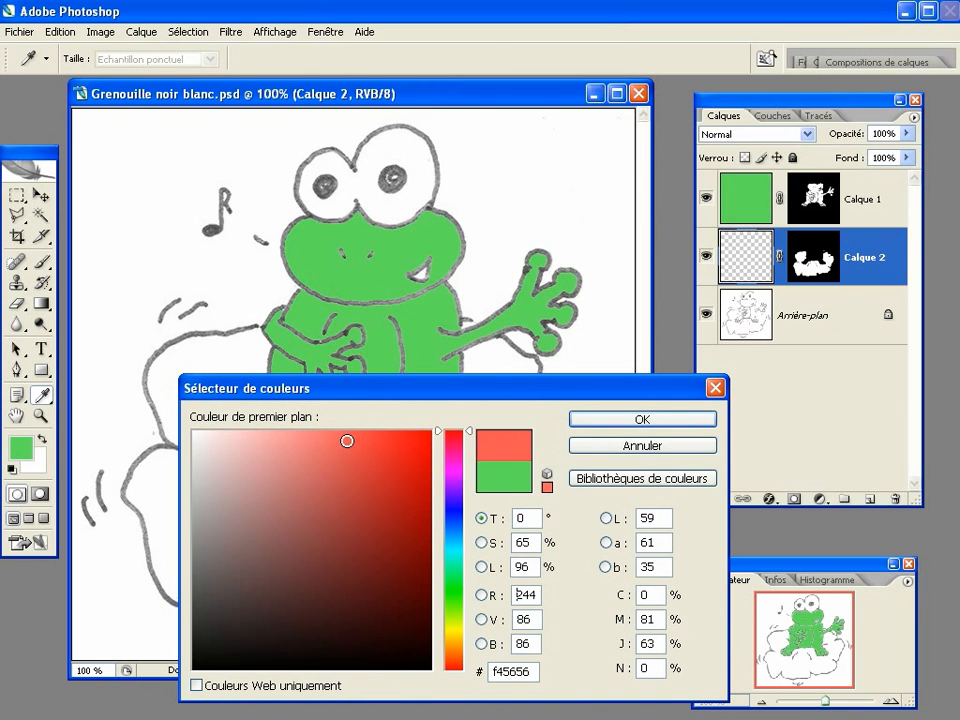
click(606, 420)
key(w)
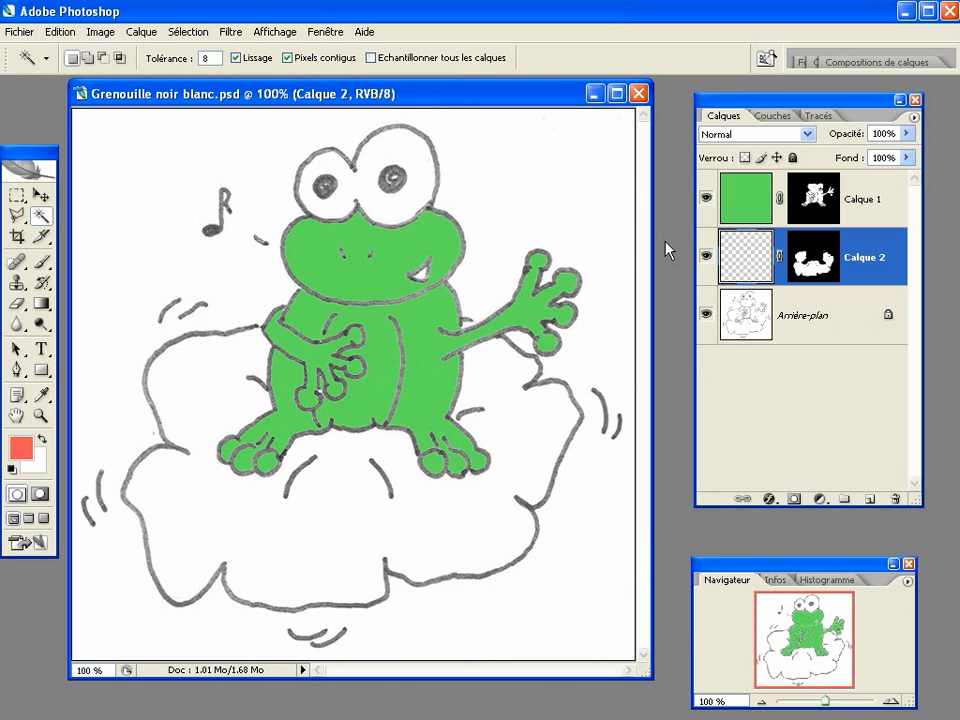
click(60, 31)
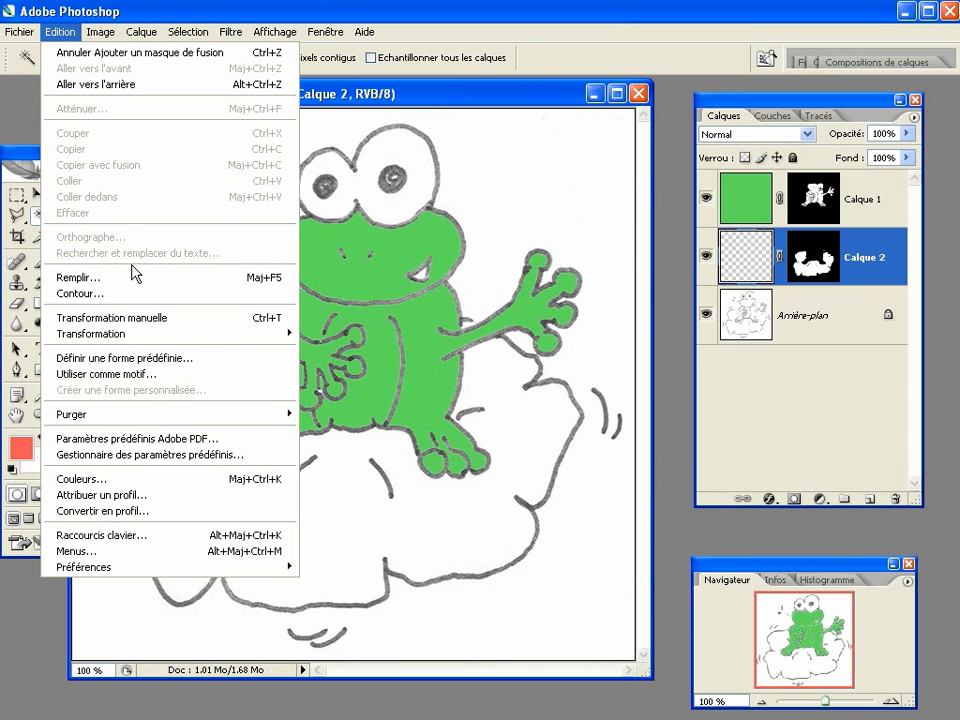
click(128, 290)
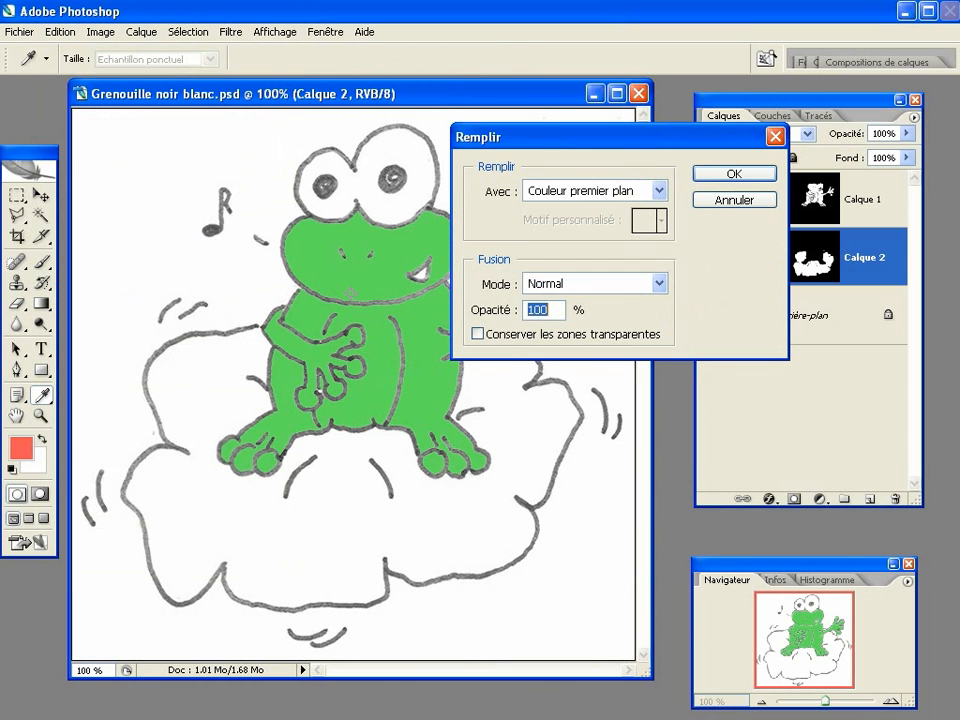
click(728, 175)
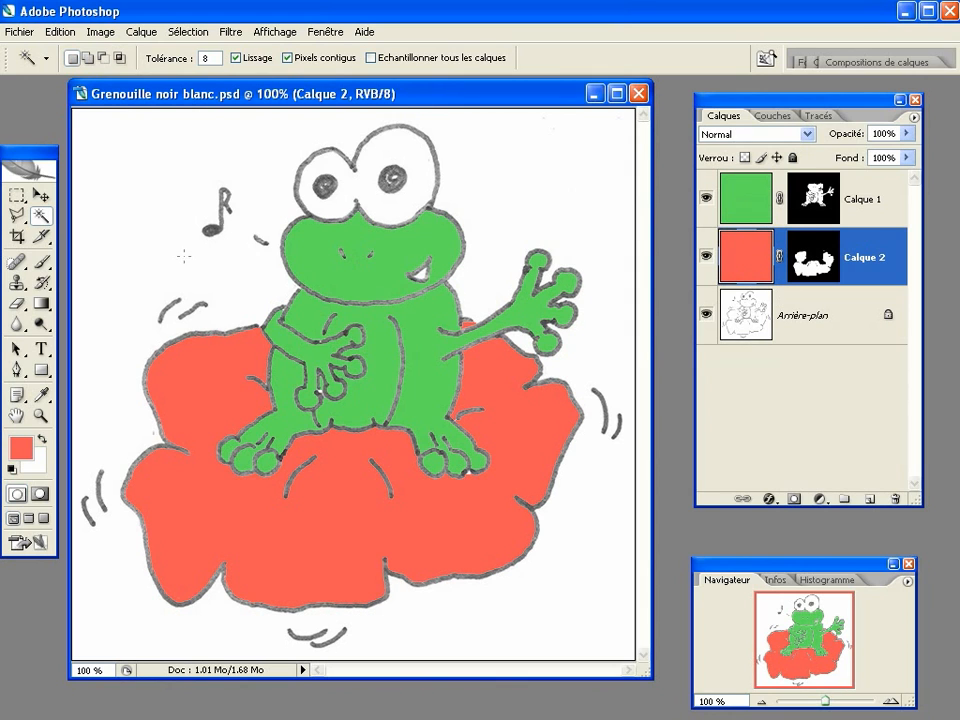
Select the drawing's white surroundings on Arrière-plan, including the gap under the raised hand, and mask a new layer with that selection.
click(769, 324)
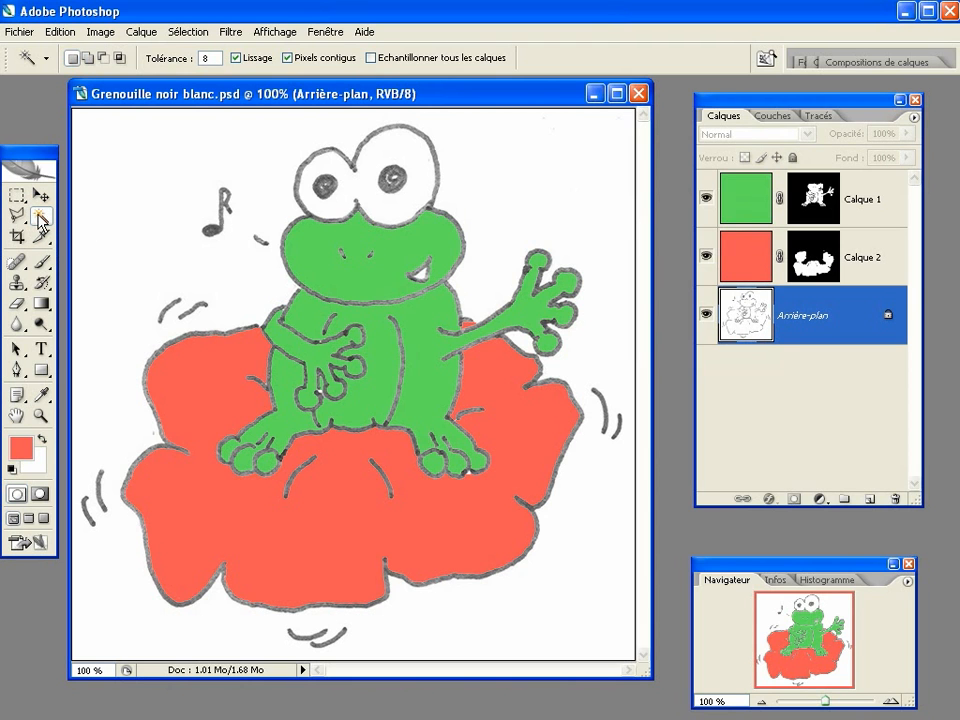
click(122, 217)
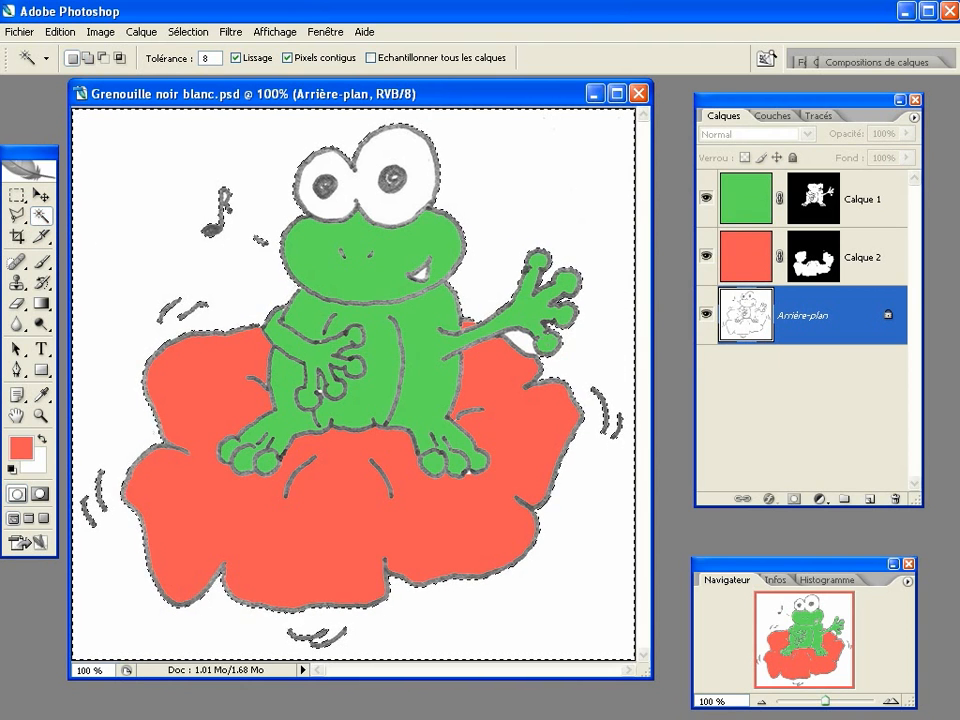
shift+click(526, 342)
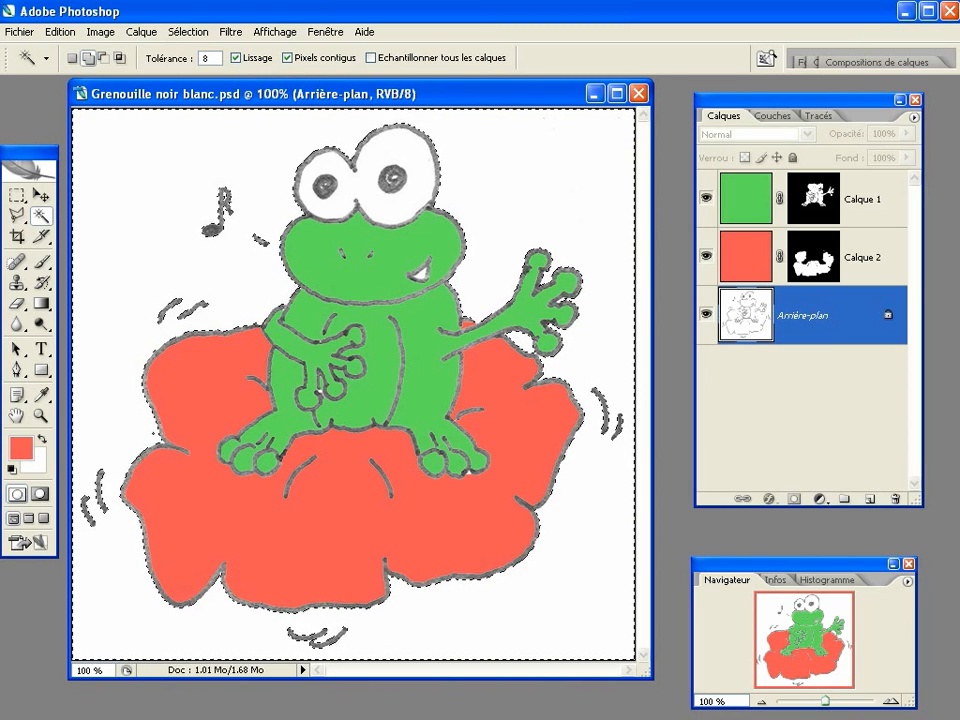
click(871, 499)
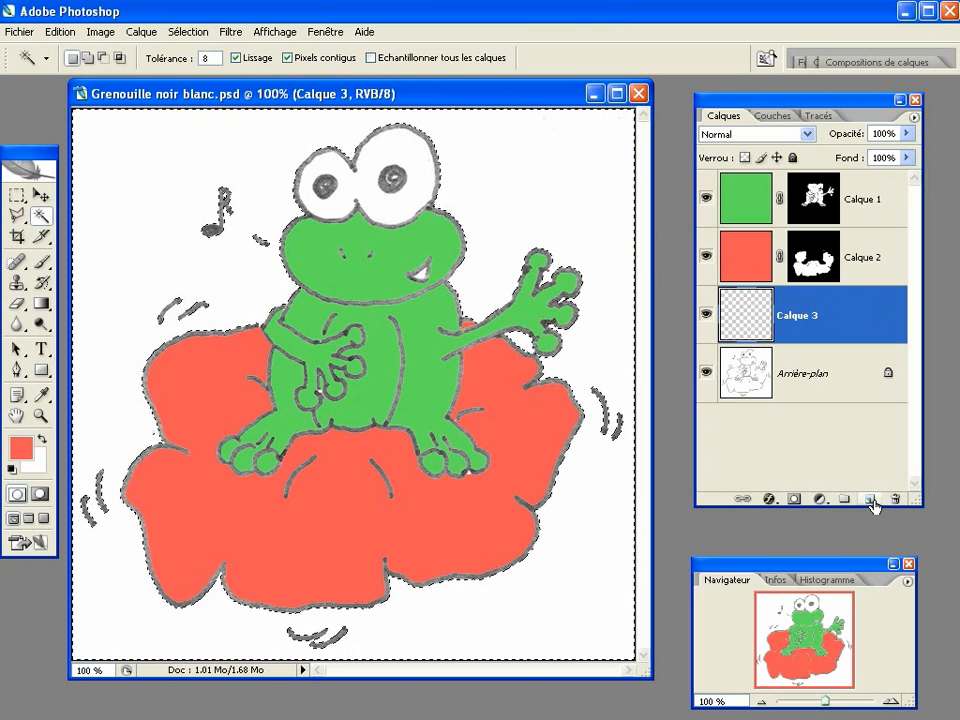
click(792, 499)
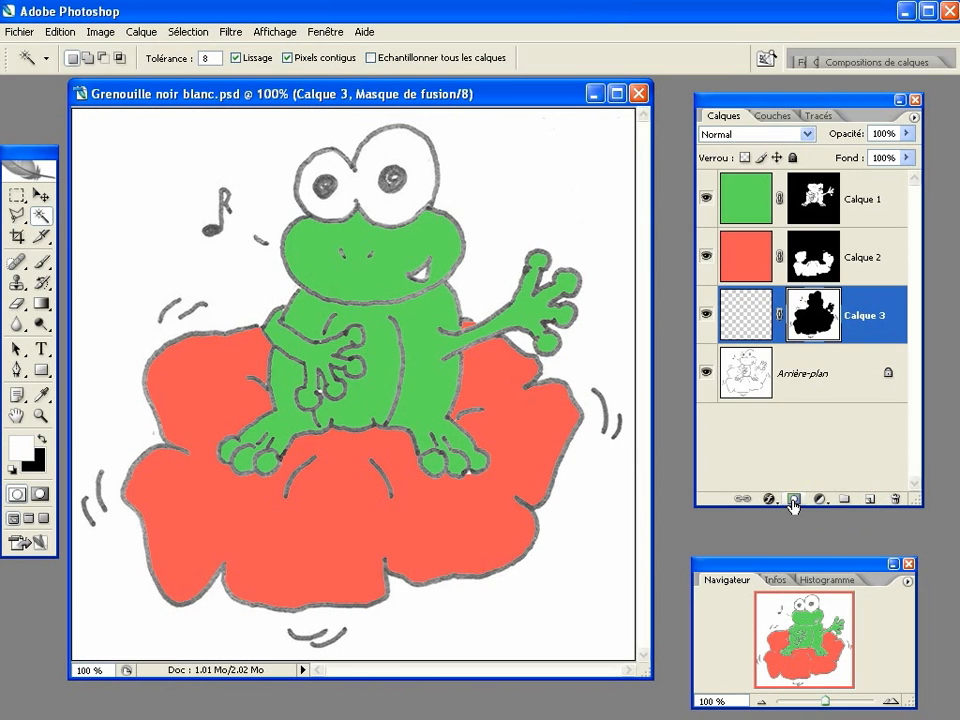
Fill the background layer itself, not its mask, with the blue foreground colour #6c86d3 in Normal mode at 100% opacity.
click(745, 316)
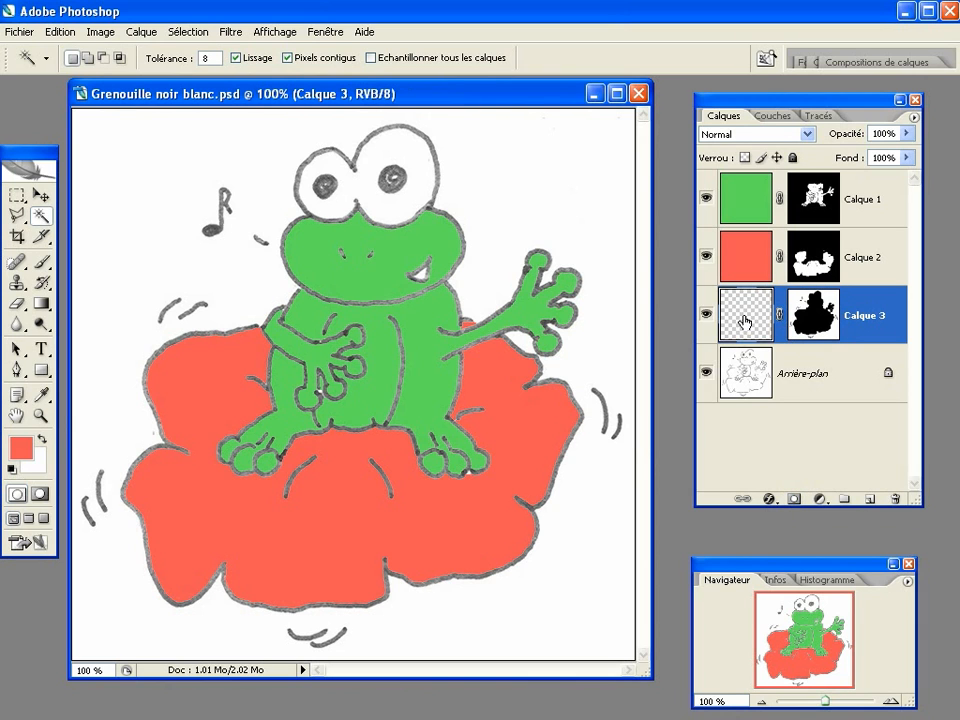
click(21, 446)
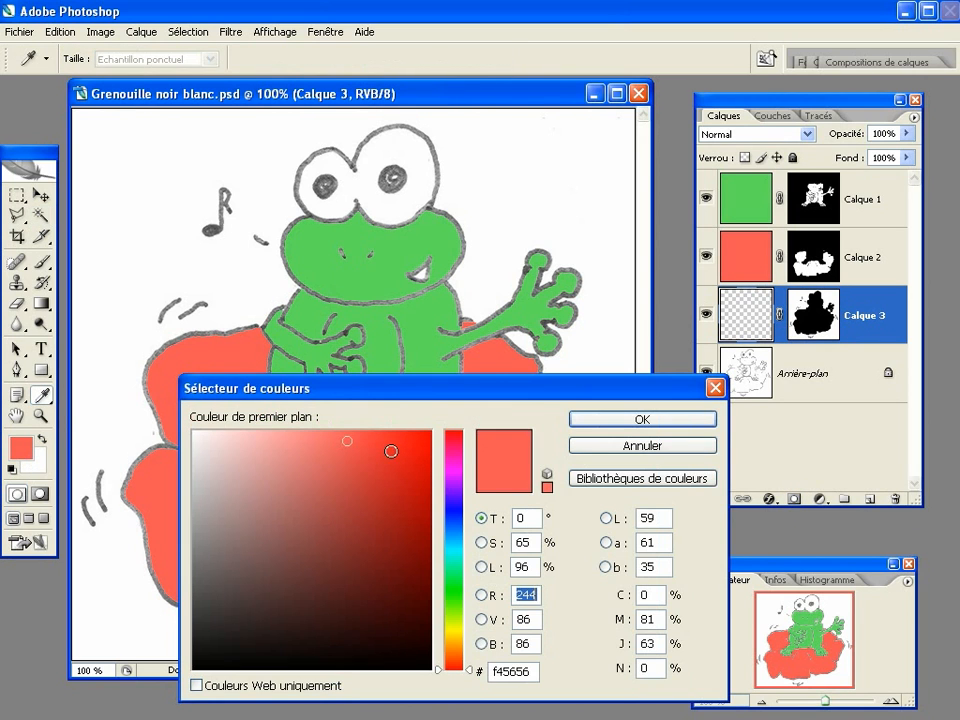
mouse_move(347, 531)
mouse_down()
mouse_move(411, 531)
mouse_move(309, 467)
mouse_up()
click(453, 521)
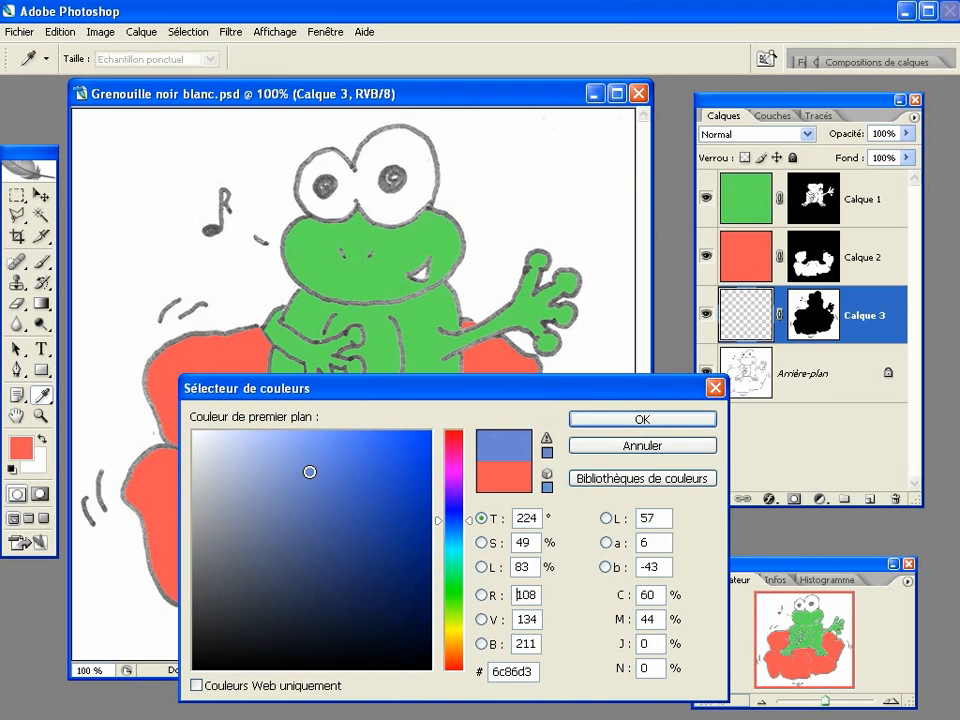
click(618, 417)
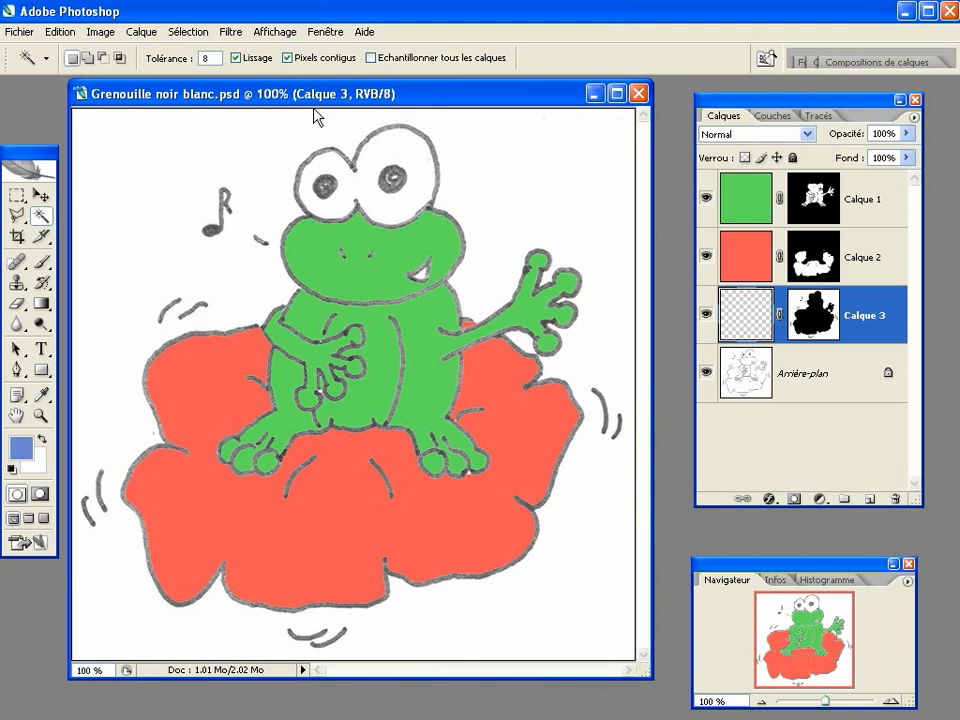
click(59, 31)
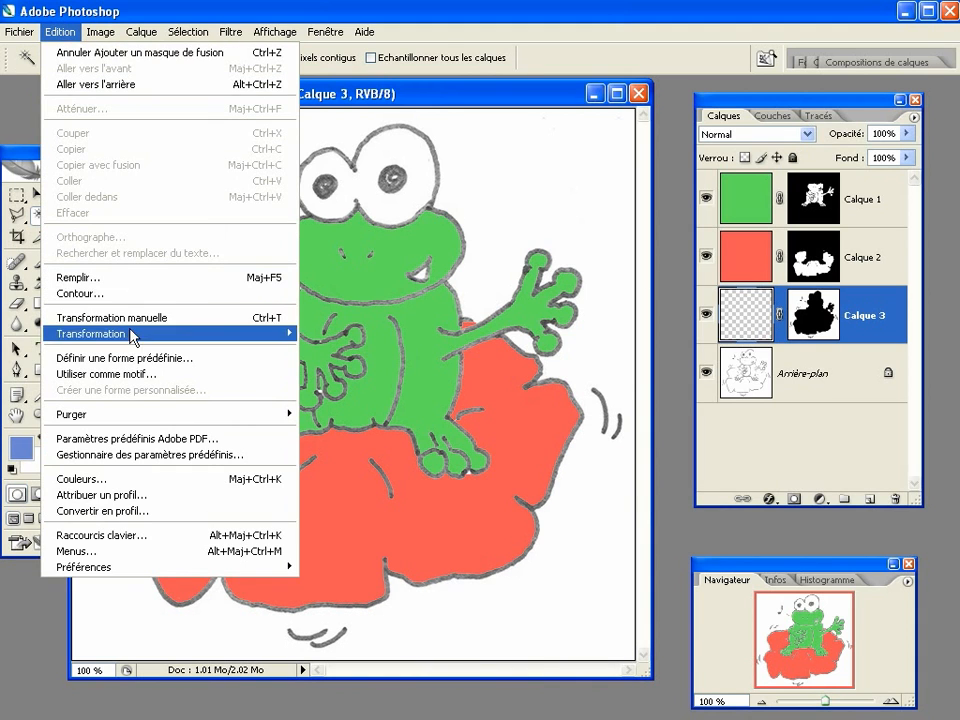
click(122, 278)
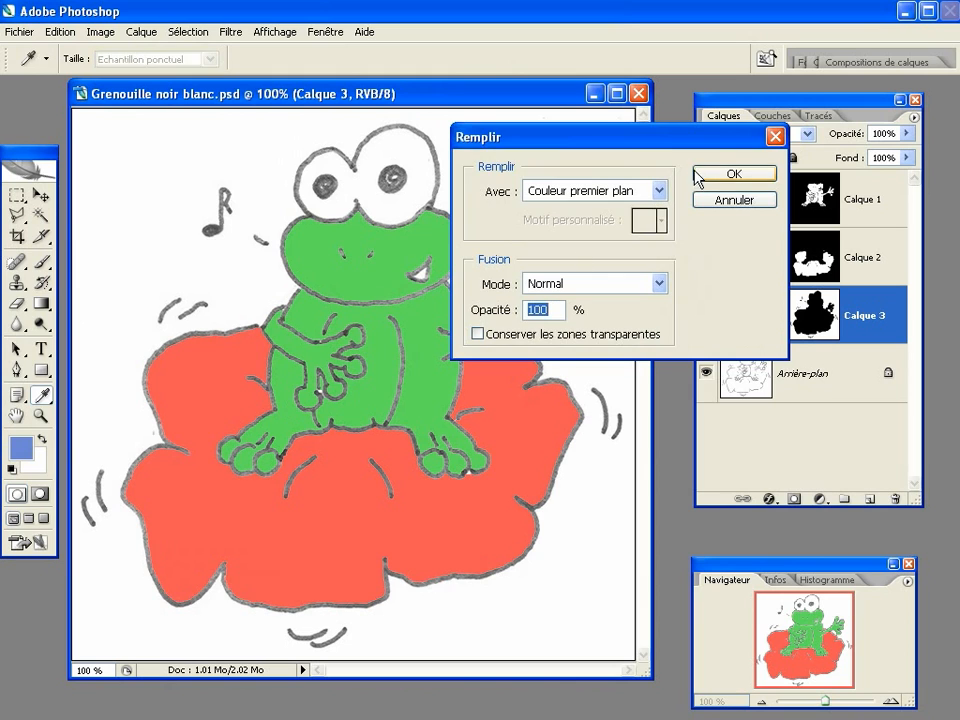
click(728, 174)
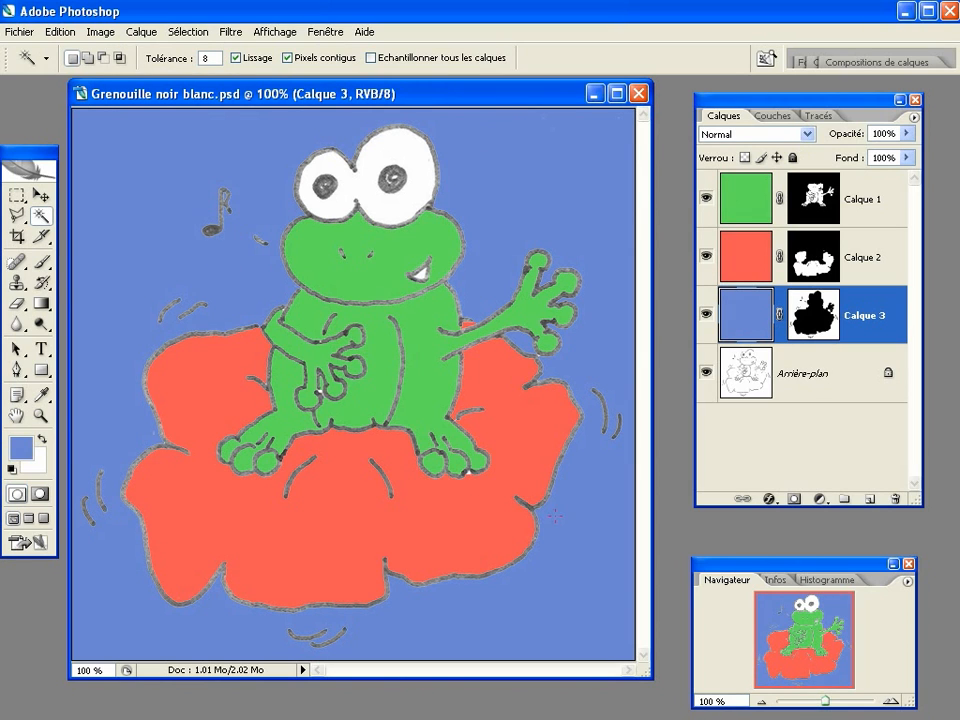
Add a Curves adjustment layer directly above Arrière-plan and darken the line art with an RGB curve point at input 174, output 99.
click(820, 392)
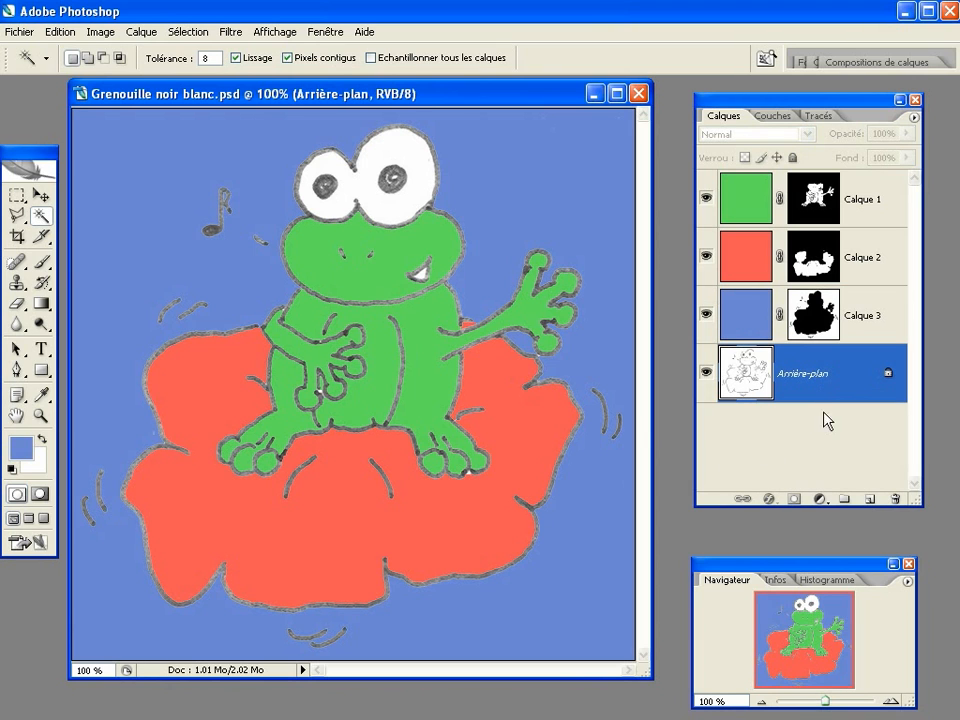
click(820, 499)
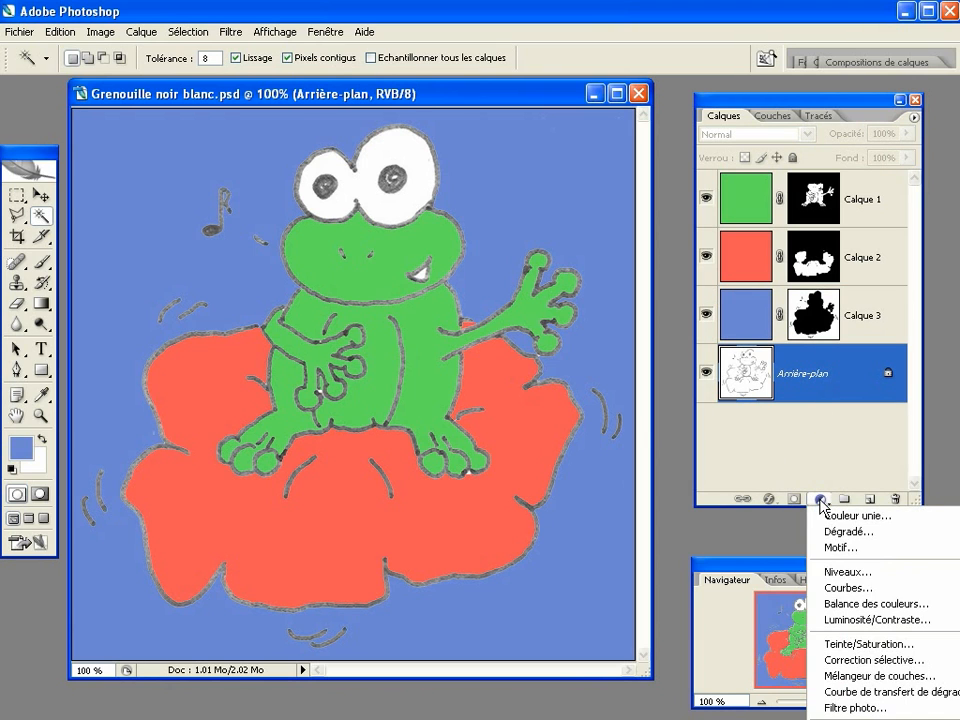
click(845, 588)
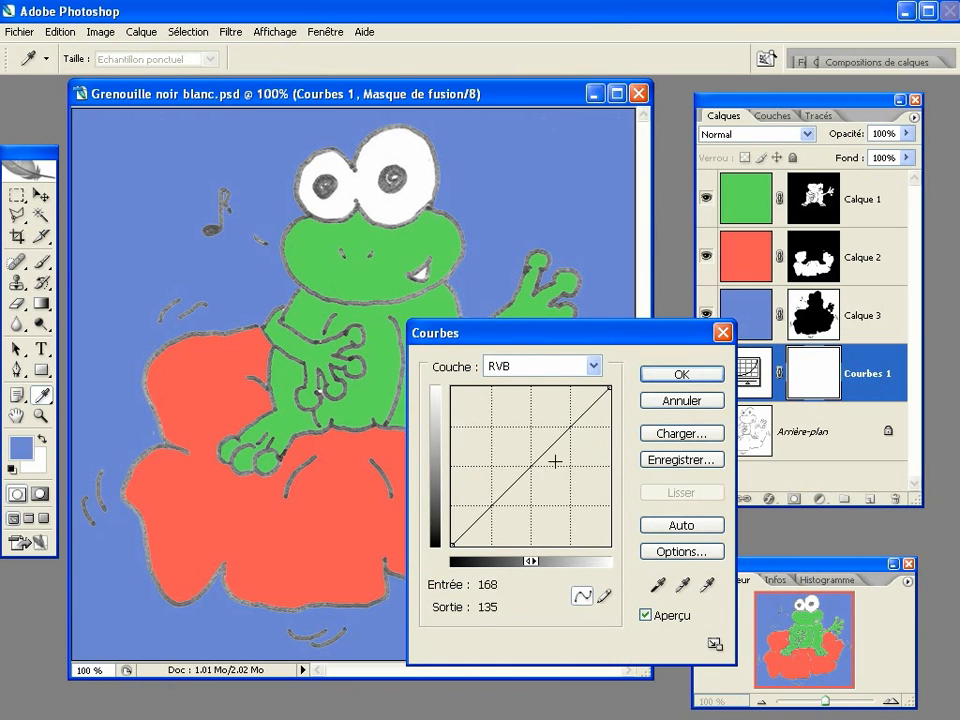
drag(556, 462, 560, 484)
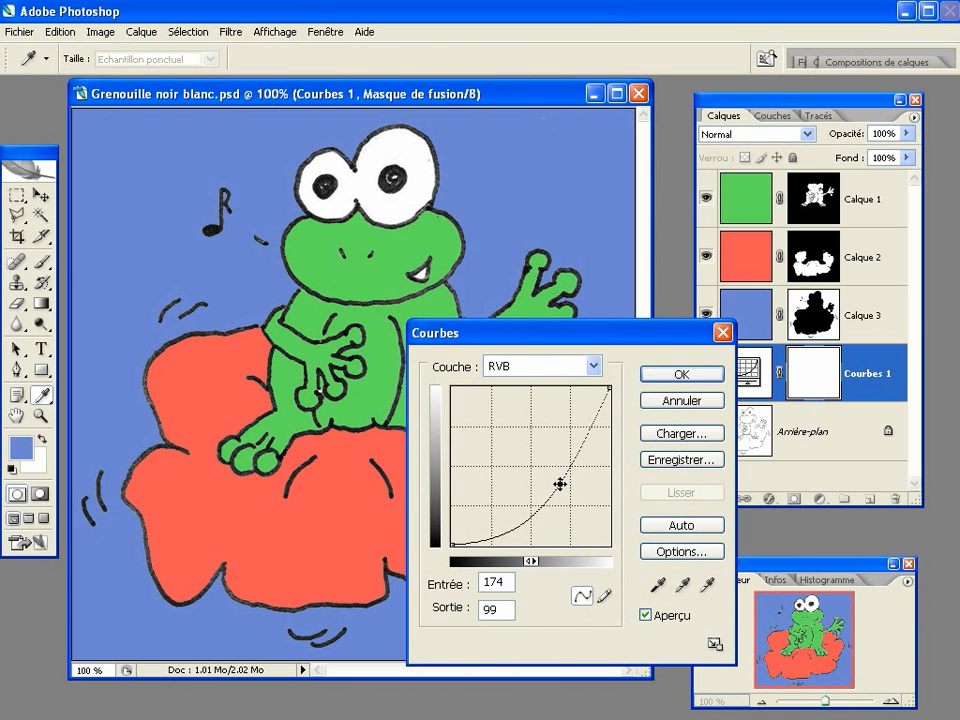
click(704, 380)
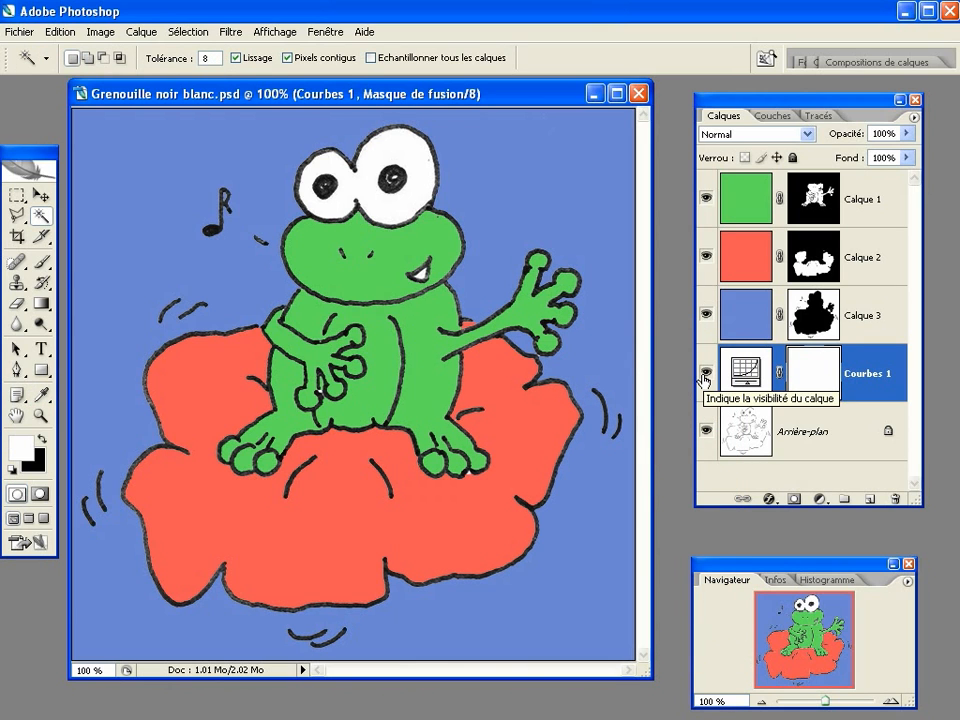